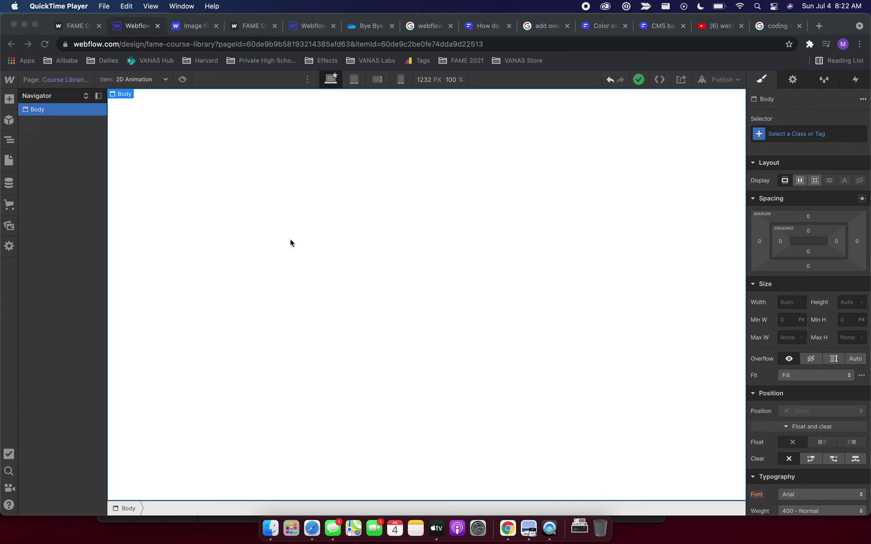
Step: Insert a Section element into the empty page body using Quick Find ('sec')
click(77, 155)
key(ctrl+e)
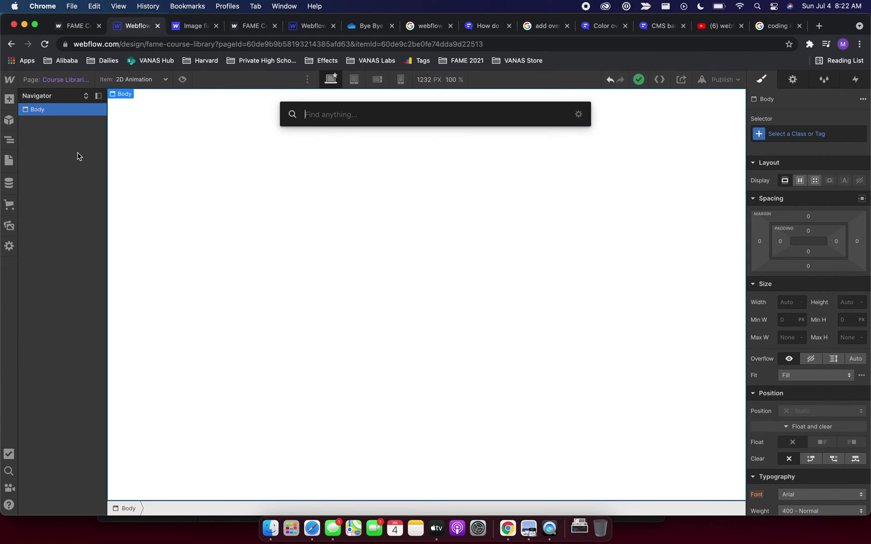
text(sec)
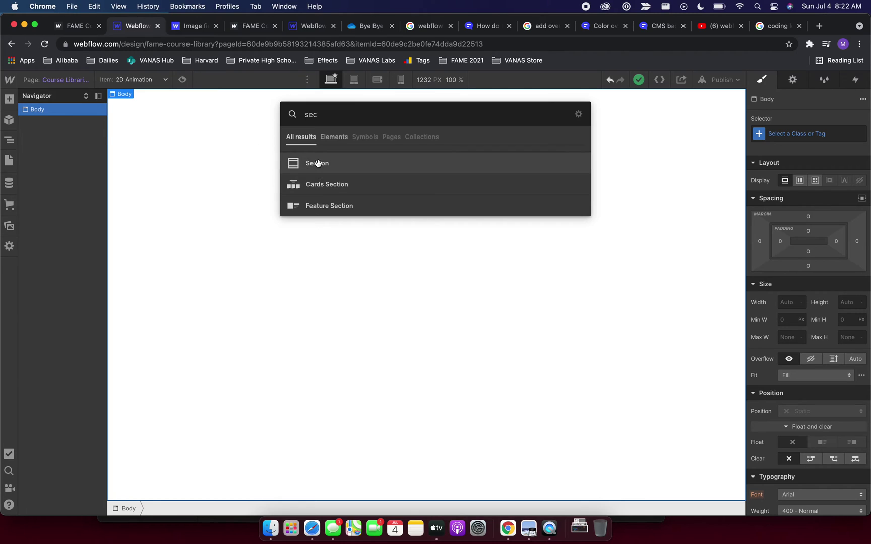
click(317, 164)
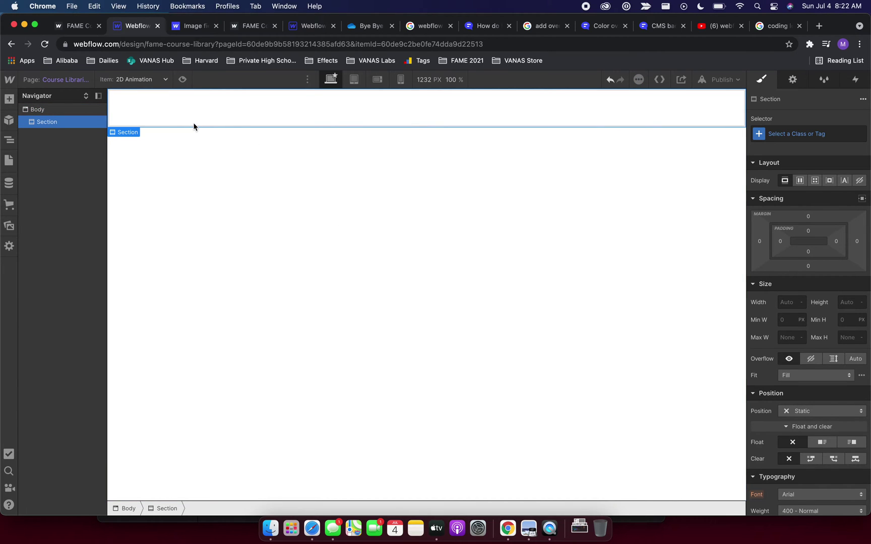
Step: Bind the section's background image to the Course Library's 'Course hero image' field
click(793, 80)
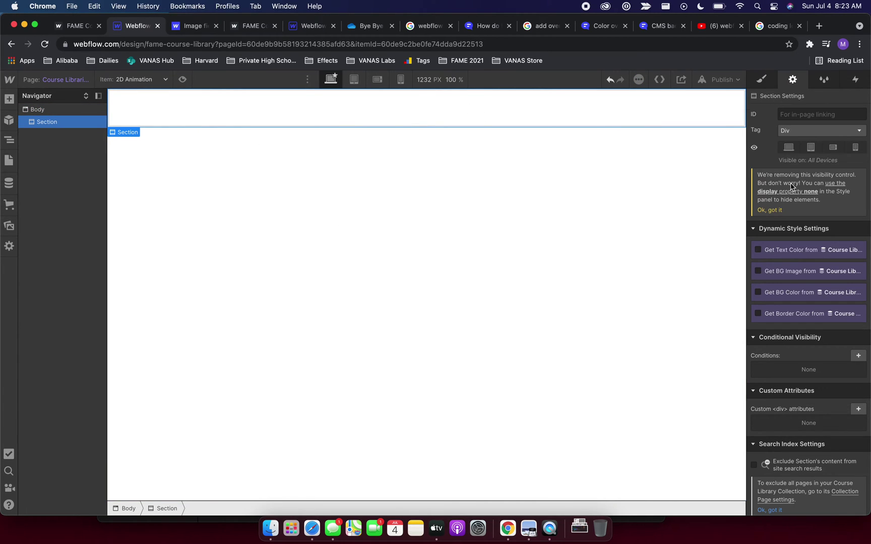
click(758, 271)
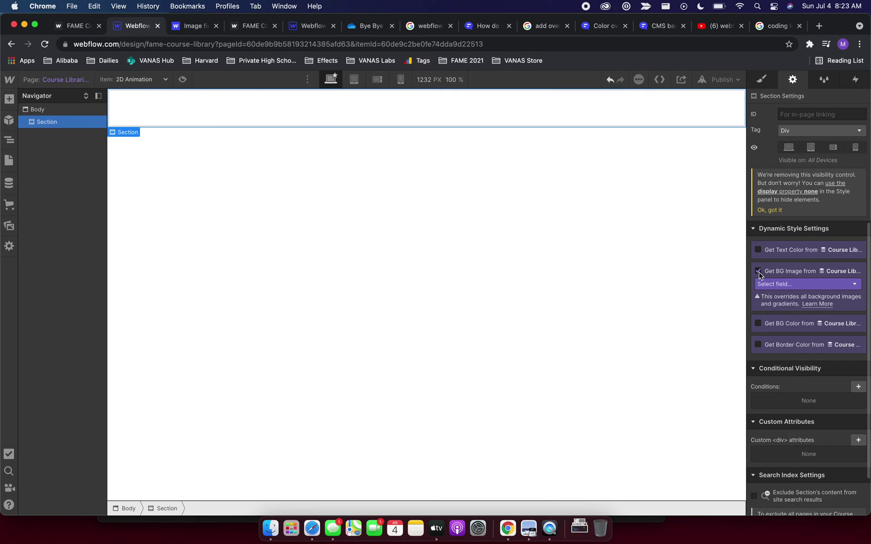
click(803, 283)
click(776, 307)
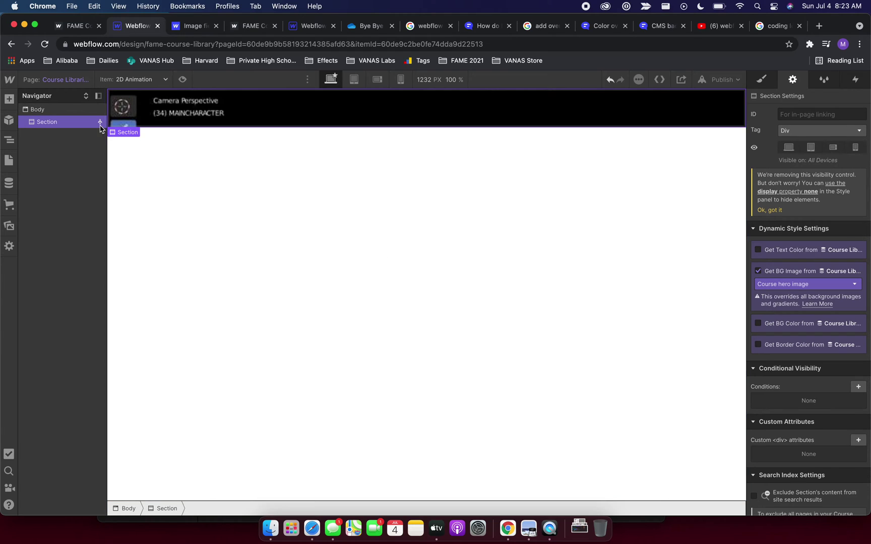
click(762, 80)
Step: Give the section a height of 500px
click(846, 302)
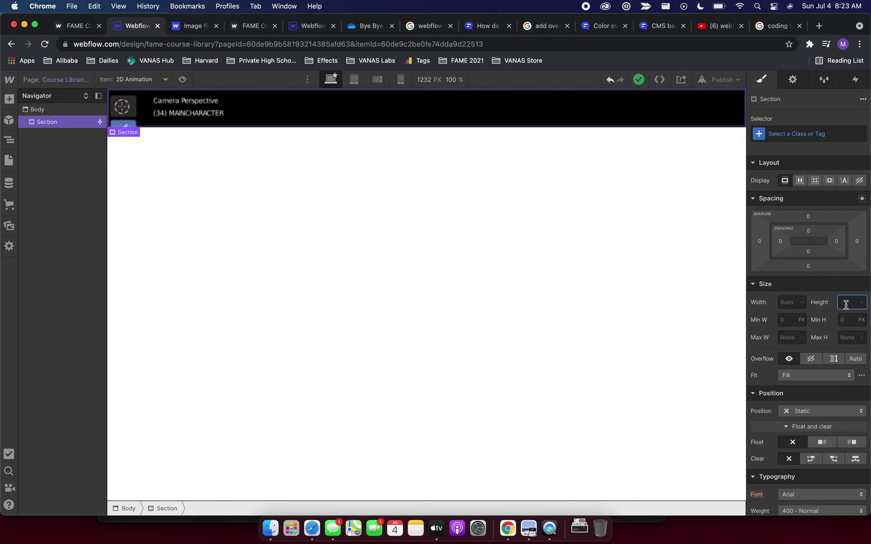
text(500)
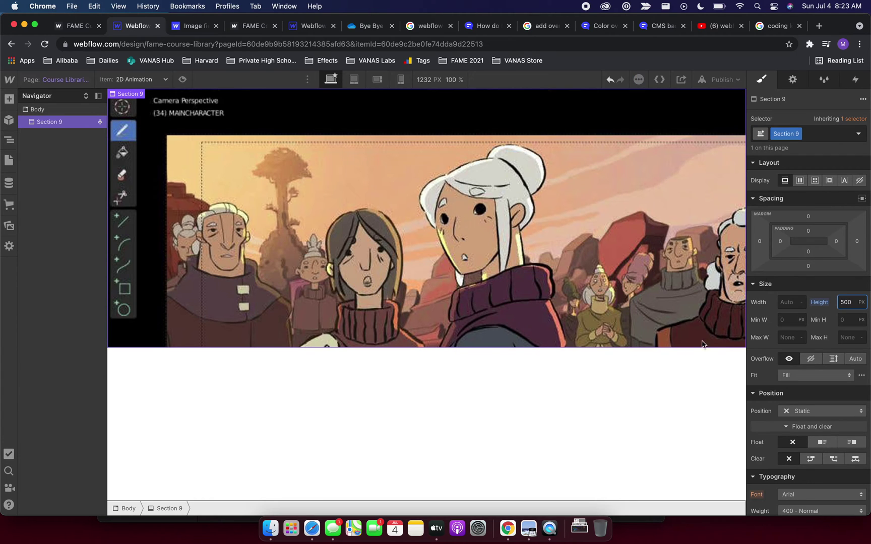
click(792, 80)
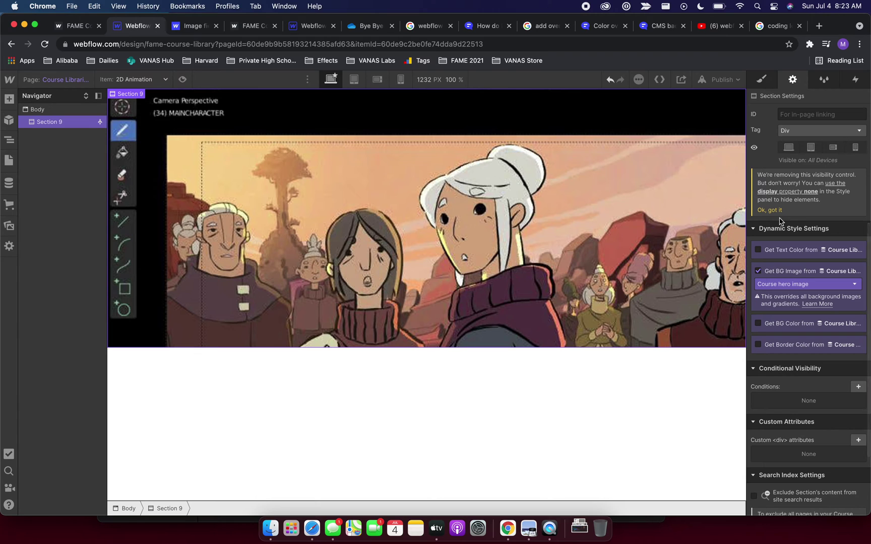
Step: Add a background image layer sized to Cover with no-repeat tiling
click(763, 80)
scroll(772, 259, down, 8)
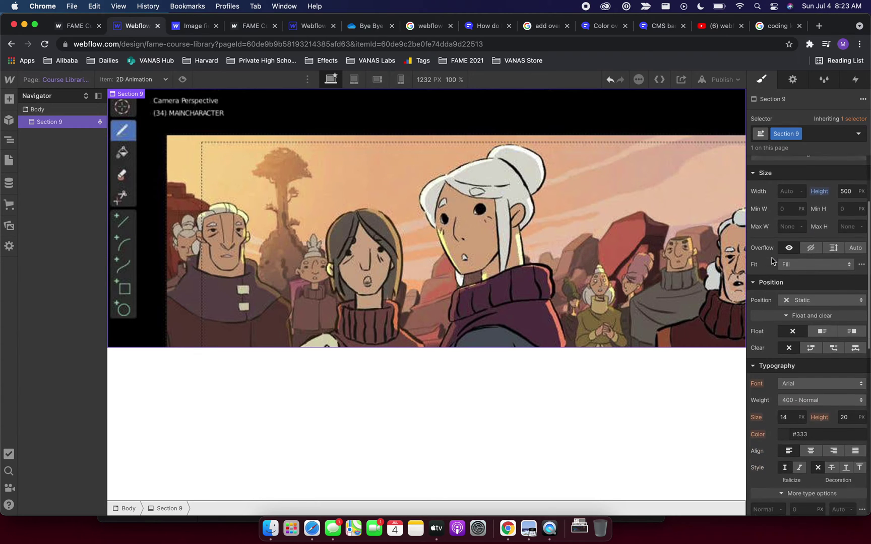
scroll(772, 260, down, 8)
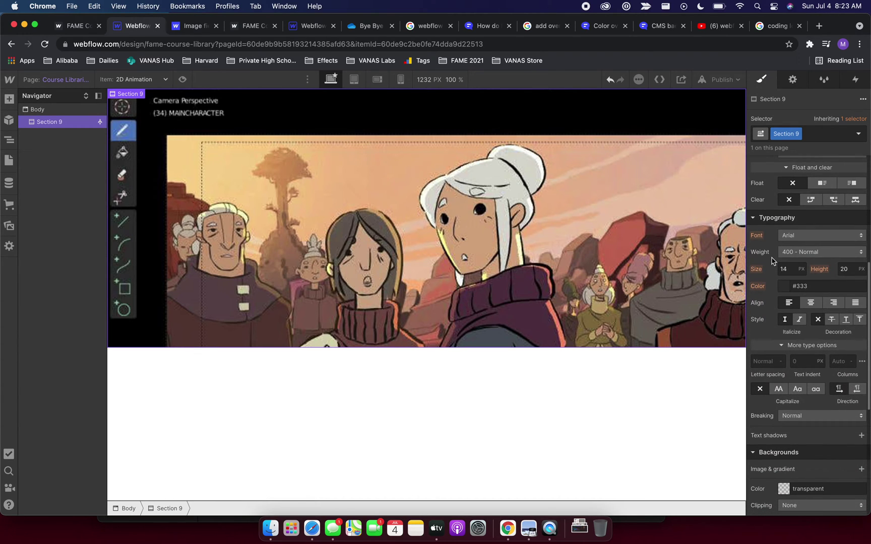
scroll(772, 259, down, 1)
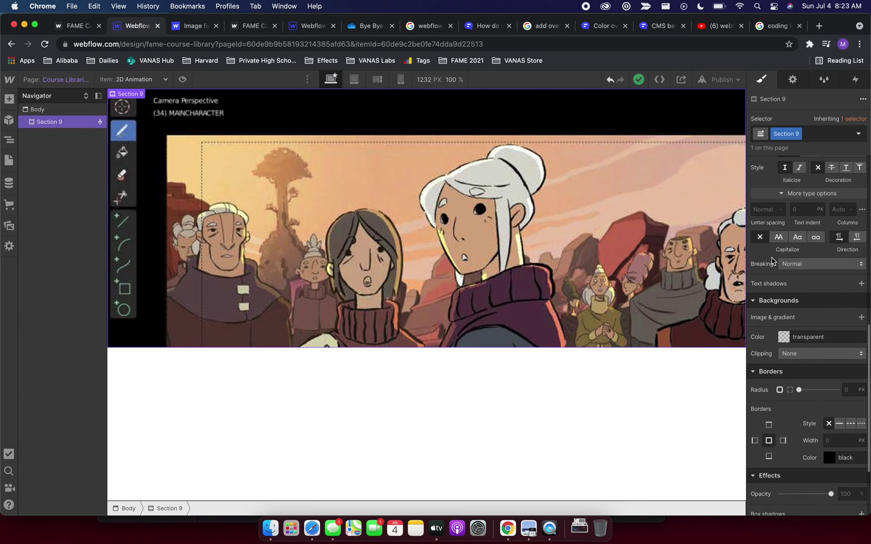
click(860, 317)
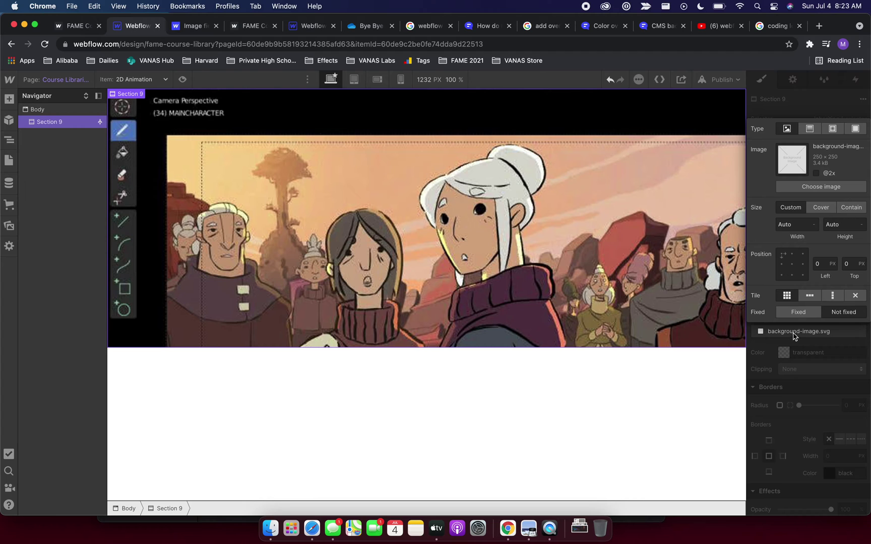
click(821, 207)
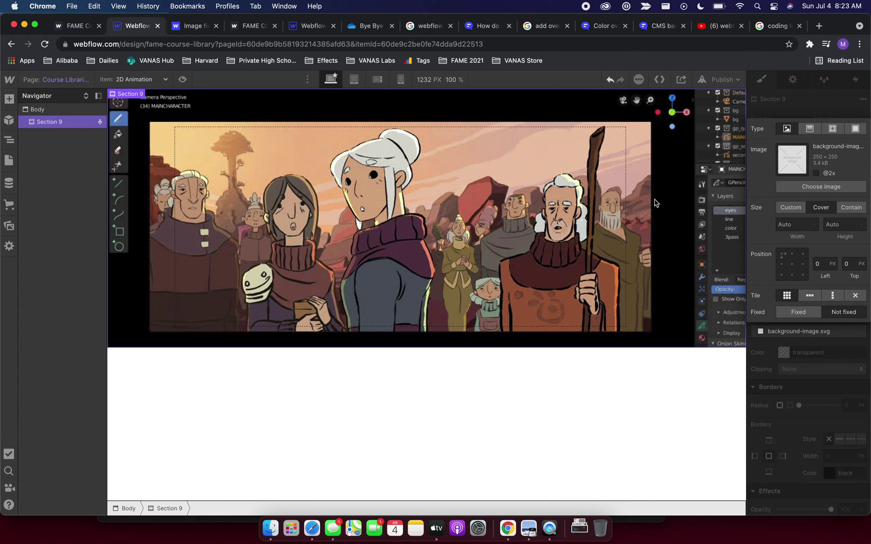
click(856, 296)
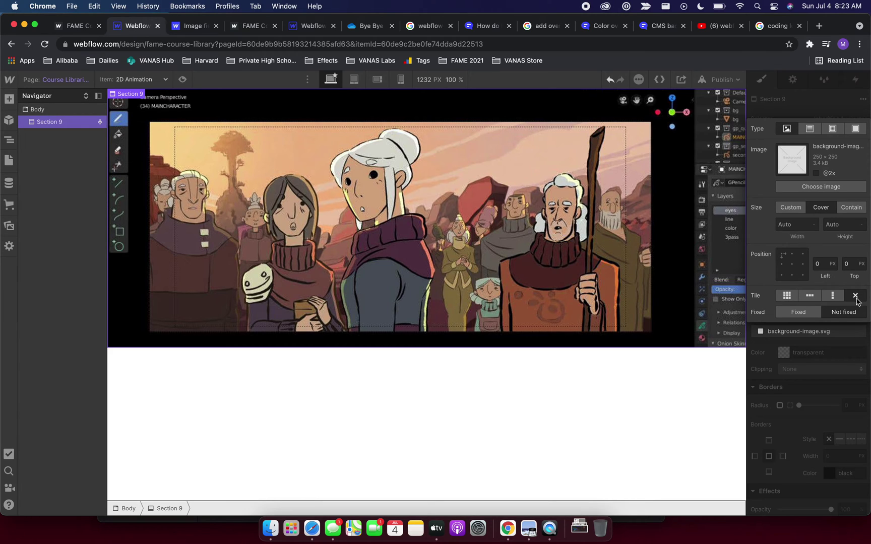
click(831, 350)
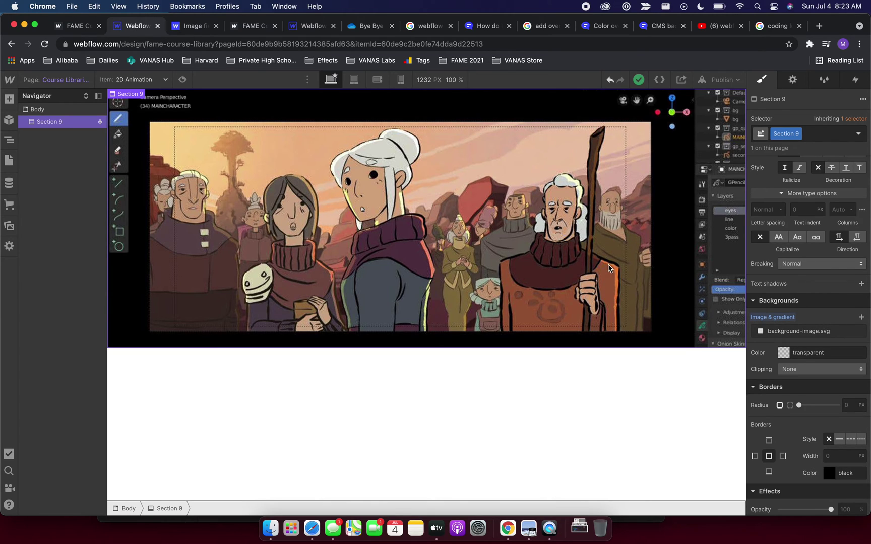
click(860, 316)
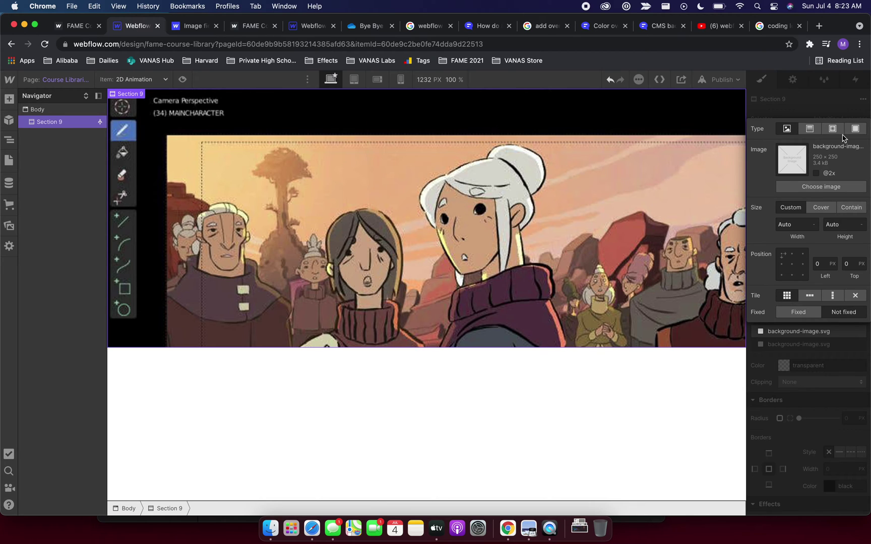
Step: Cancel the extra layer and delete Section 9's translucent black background layer
key(Escape)
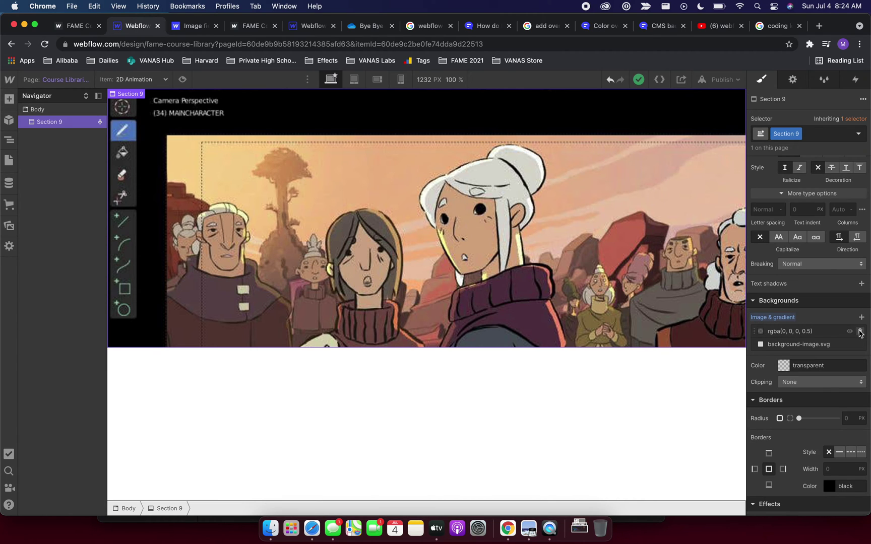
click(859, 331)
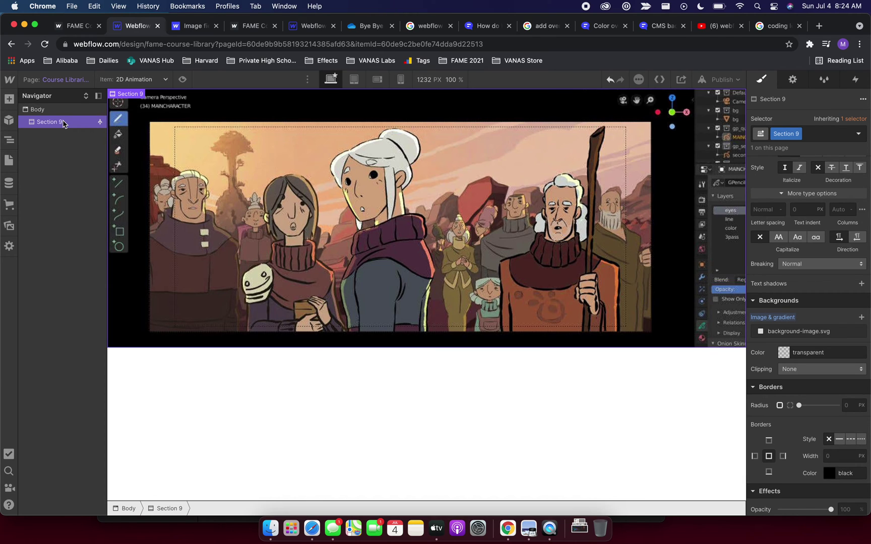
key(super+e)
text(div)
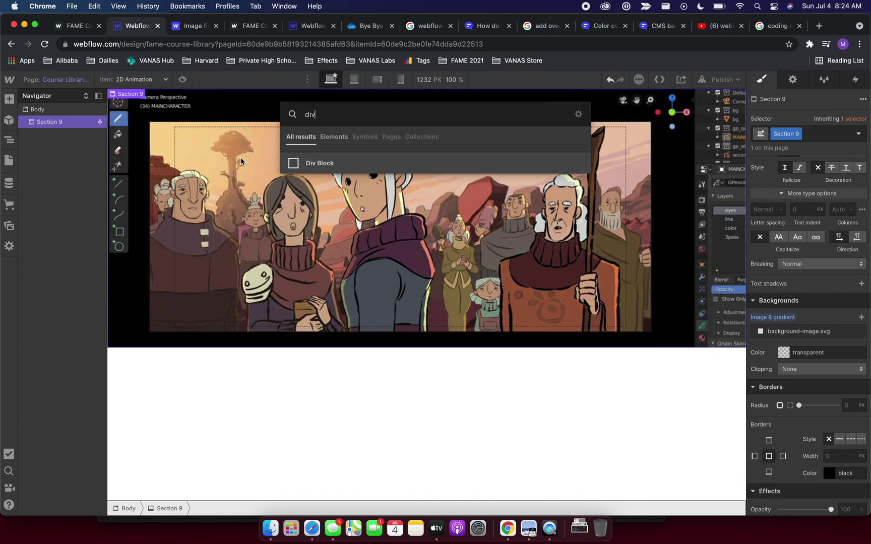
Step: Insert Div Block 11 into Section 9 at 100% width and height, and add a background layer
key(Return)
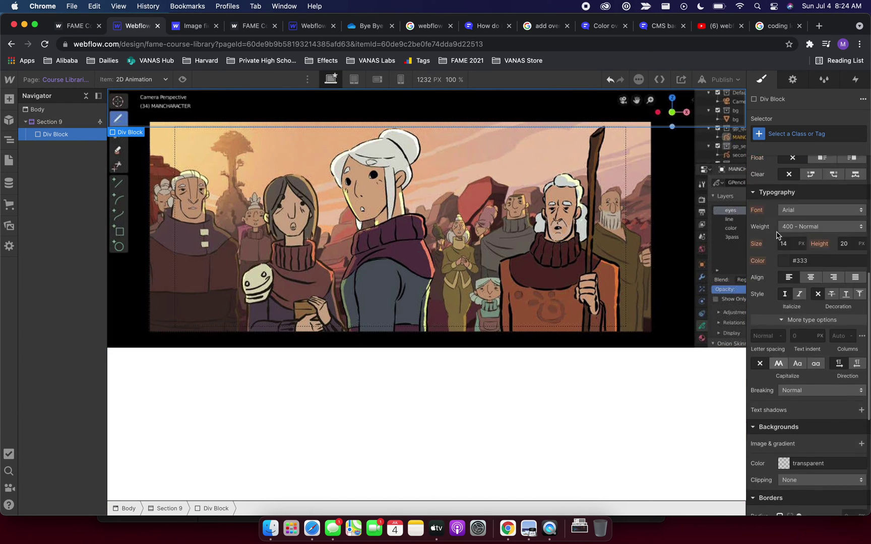
scroll(788, 271, up, 10)
click(787, 271)
text(100)
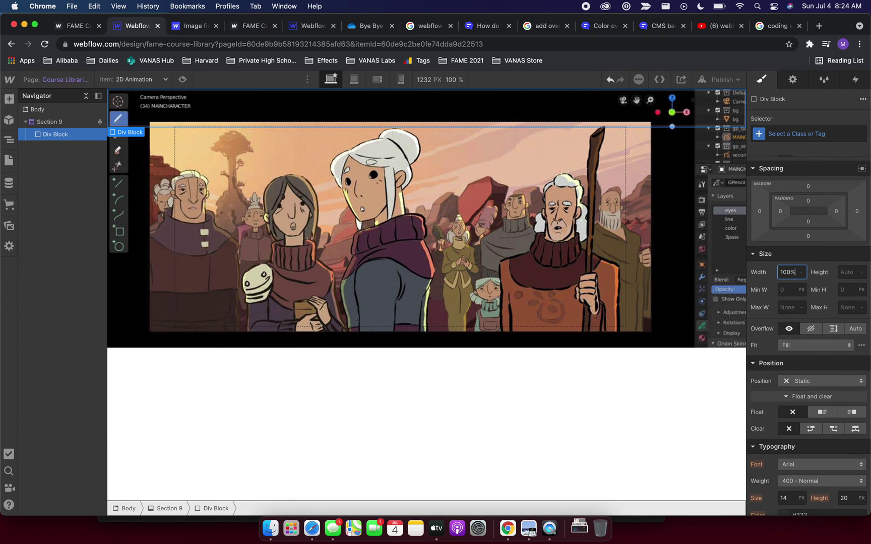
key(Tab)
text(1)
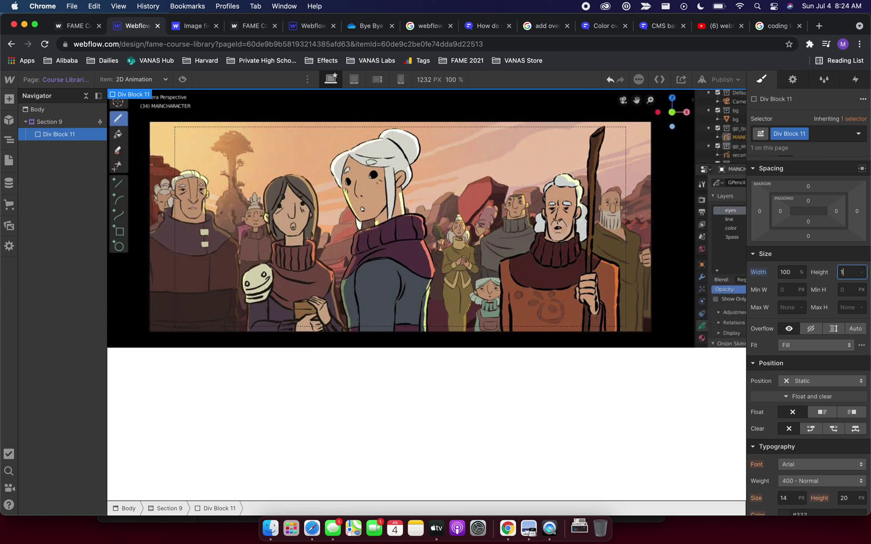
text(00%)
key(Return)
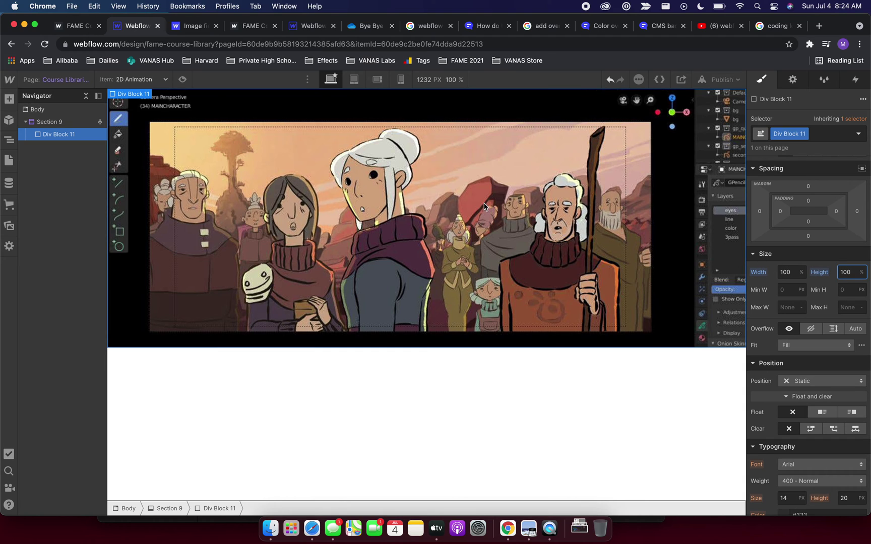
scroll(801, 393, down, 10)
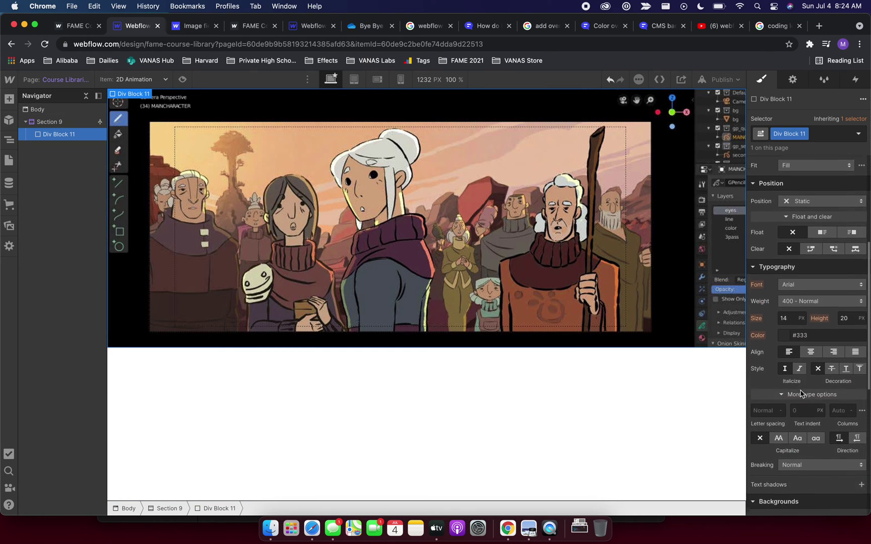
scroll(801, 393, down, 1)
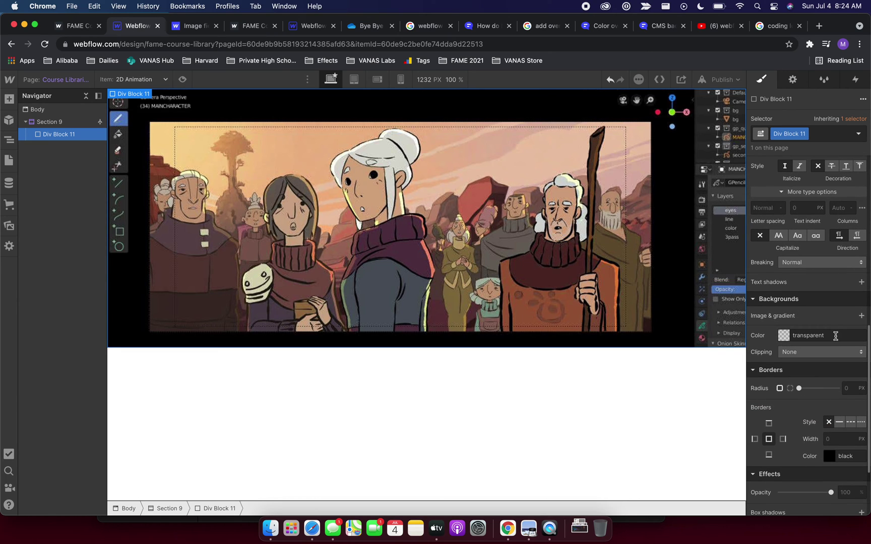
click(861, 315)
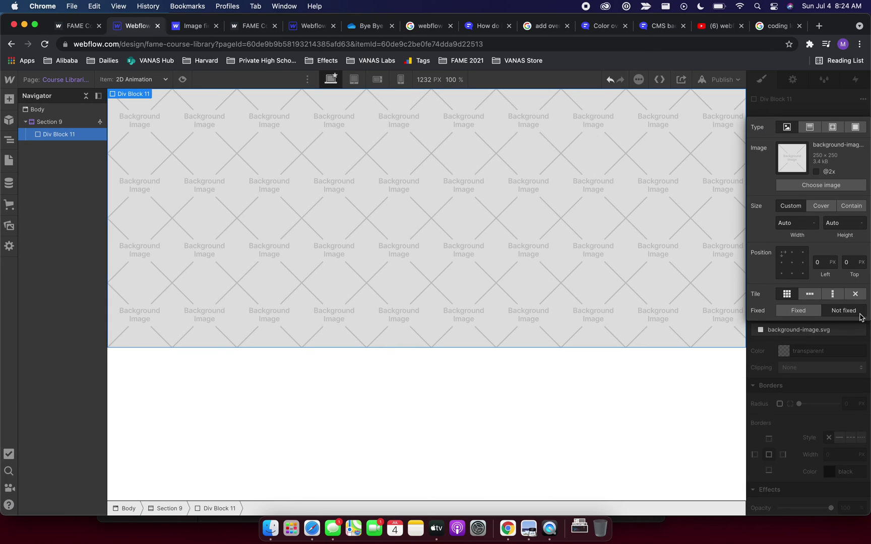
Step: Turn the div's background layer into a linear gradient angled at 79°
key(ctrl+z)
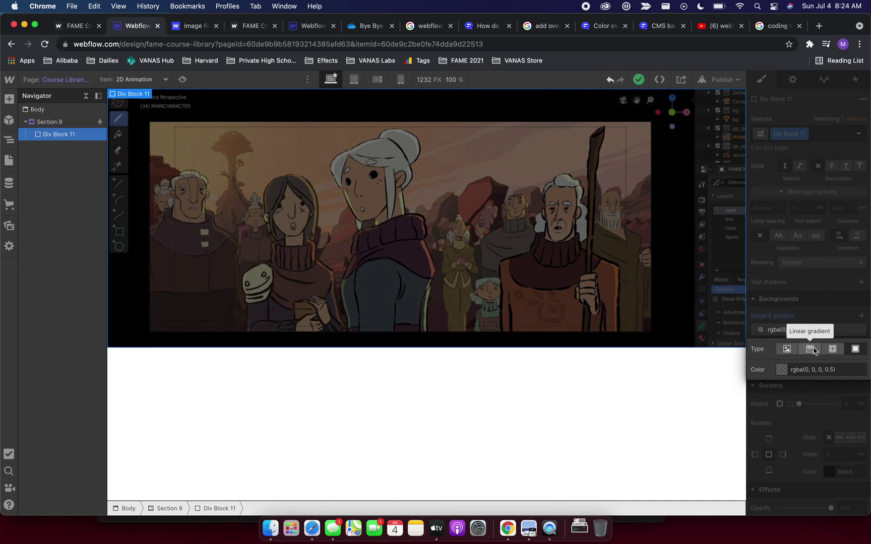
click(813, 349)
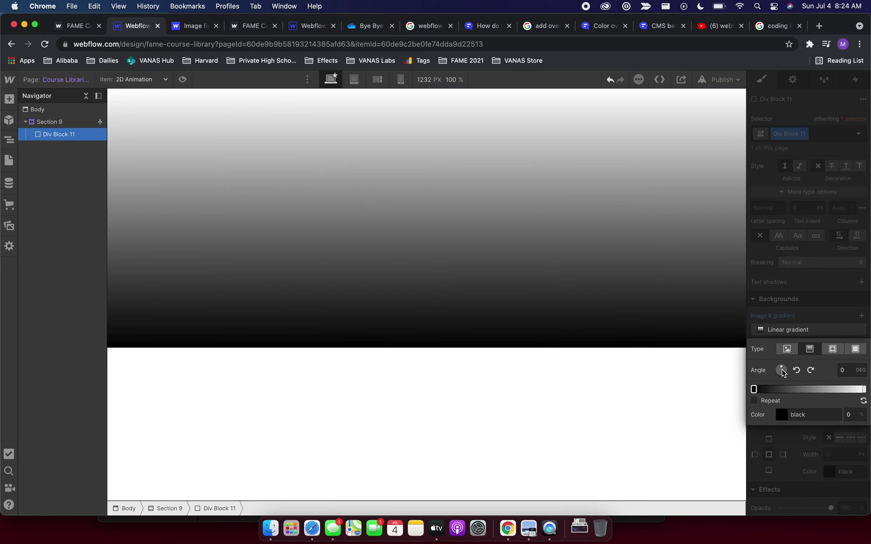
drag(783, 373, 793, 372)
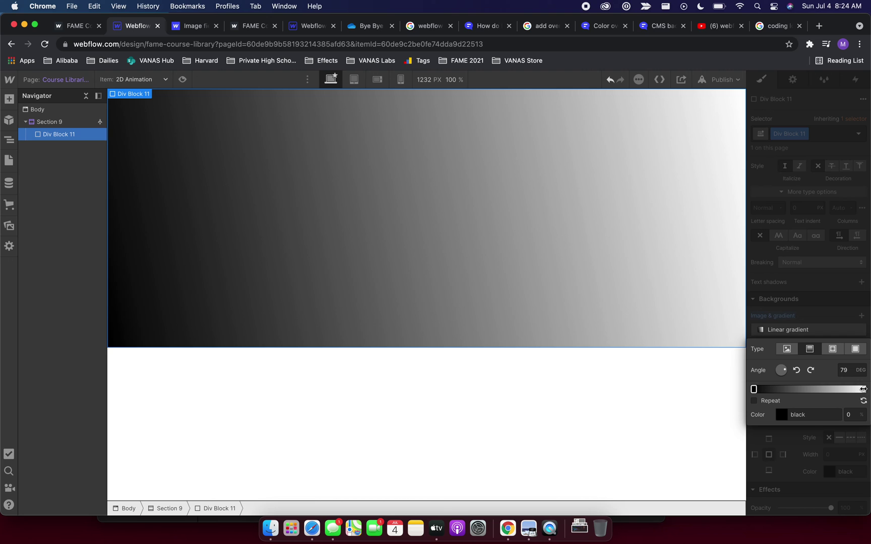
Step: Set the gradient's right color stop to alpha 0 so it fades to transparent
click(863, 389)
click(782, 415)
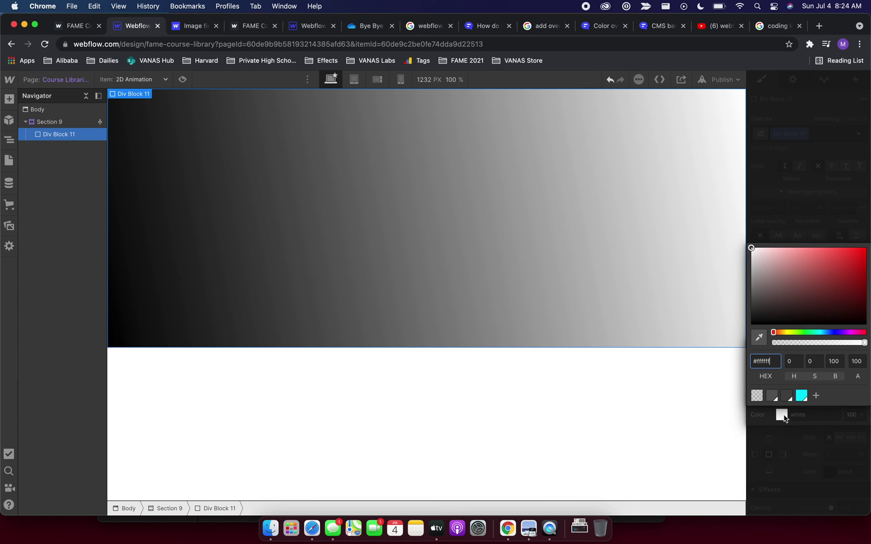
drag(786, 342, 754, 342)
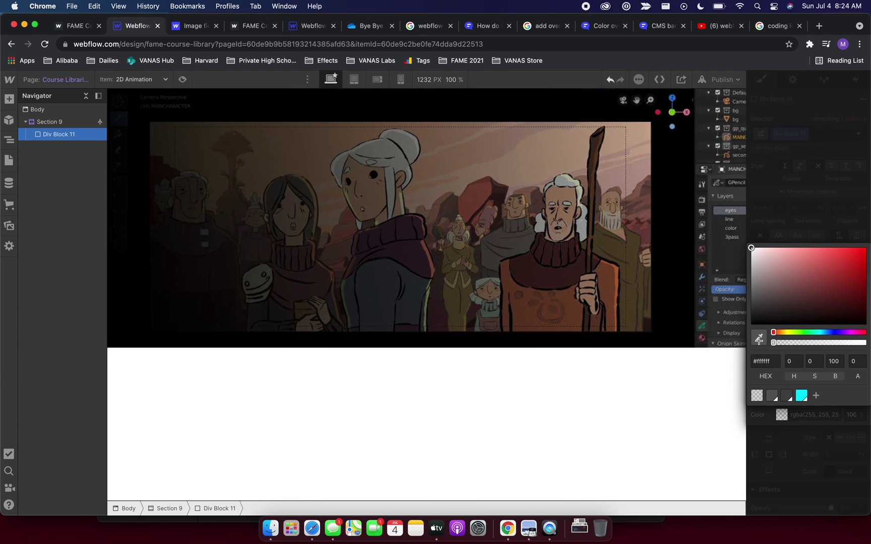
click(734, 393)
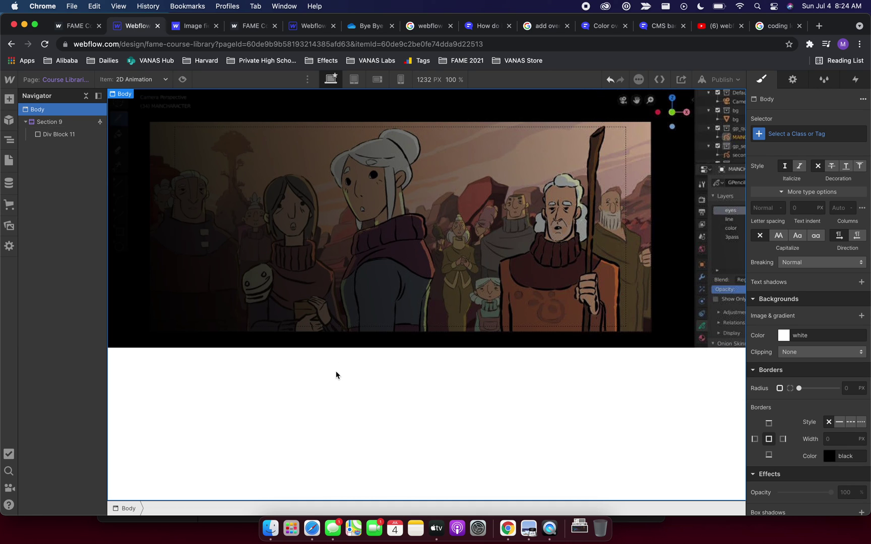
click(136, 79)
Step: Preview Color and Lighting, then the following course items, to check the gradient overlay
click(123, 118)
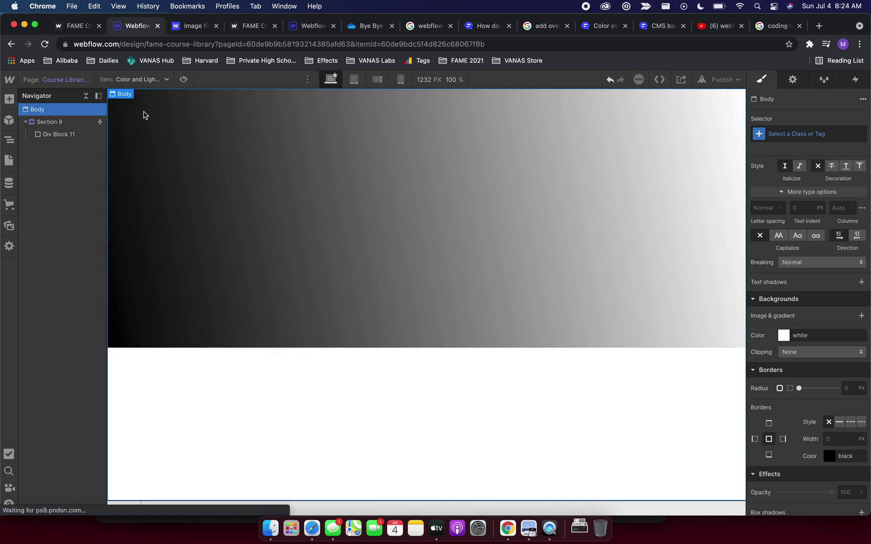
key(Down)
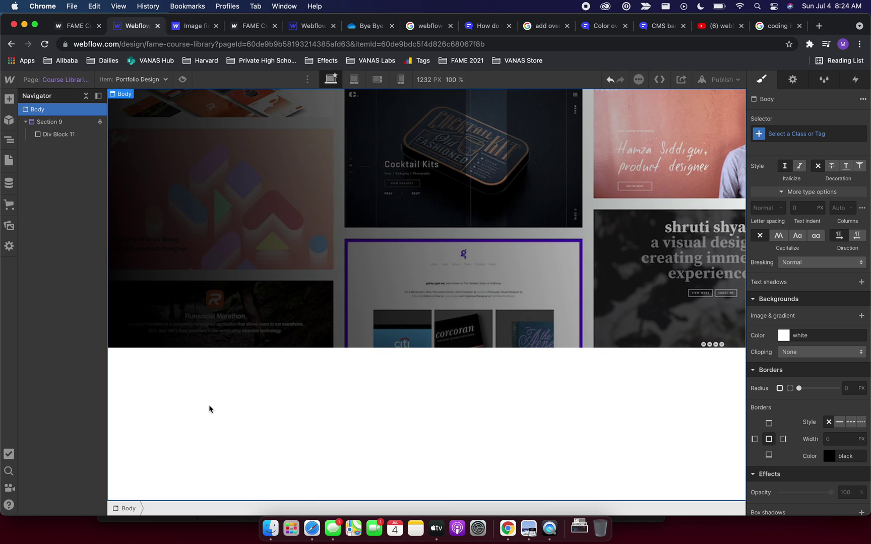
key(Down)
key(Down)
key(Down)
key(Down)
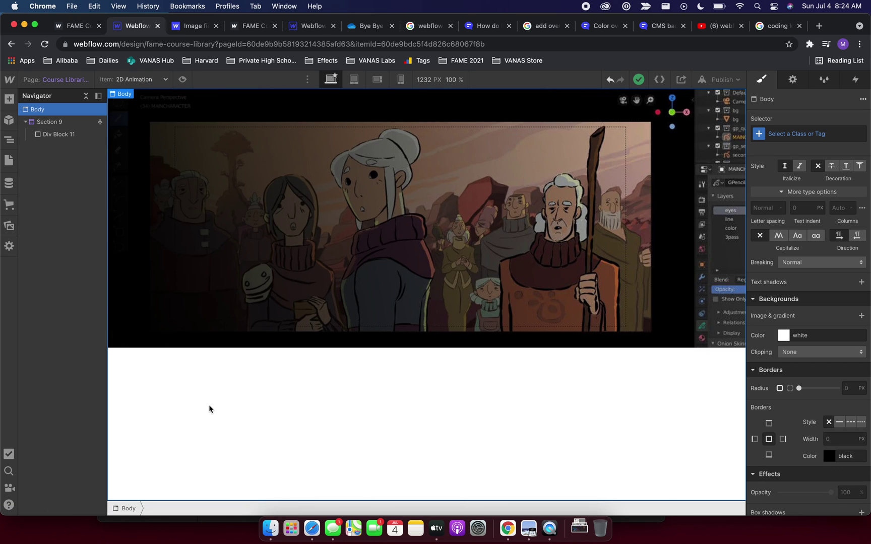
key(Down)
key(Down)
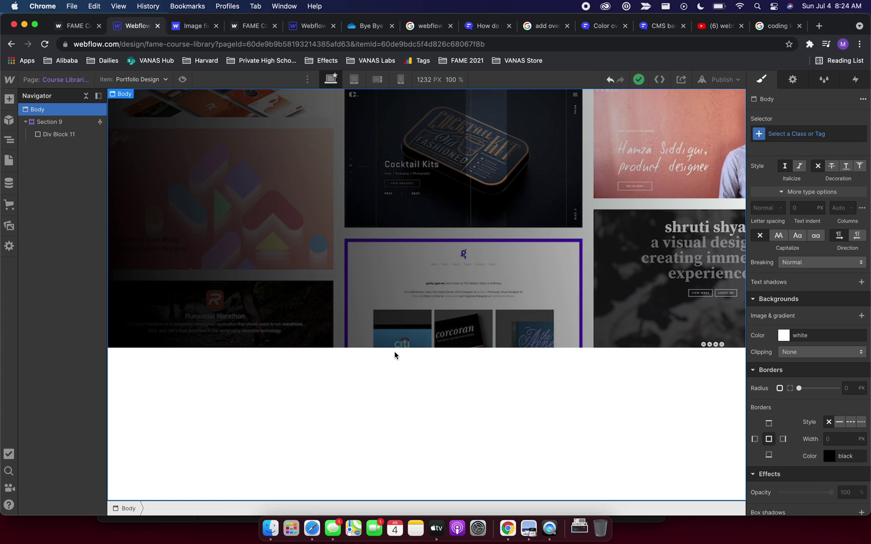